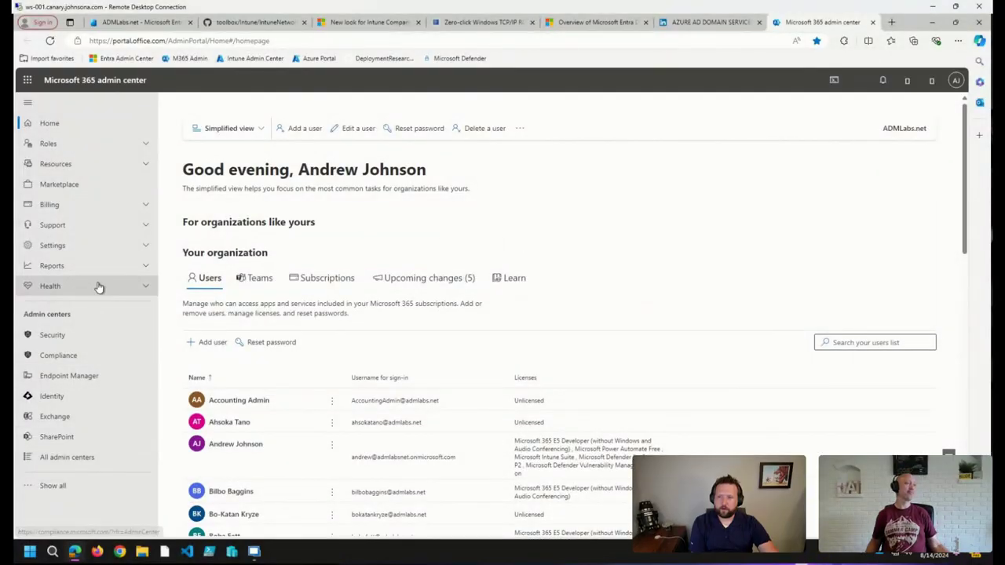
# Step: Show the Windows tab of Health > Software updates in the Microsoft 365 admin center
pyautogui.click(95, 286)
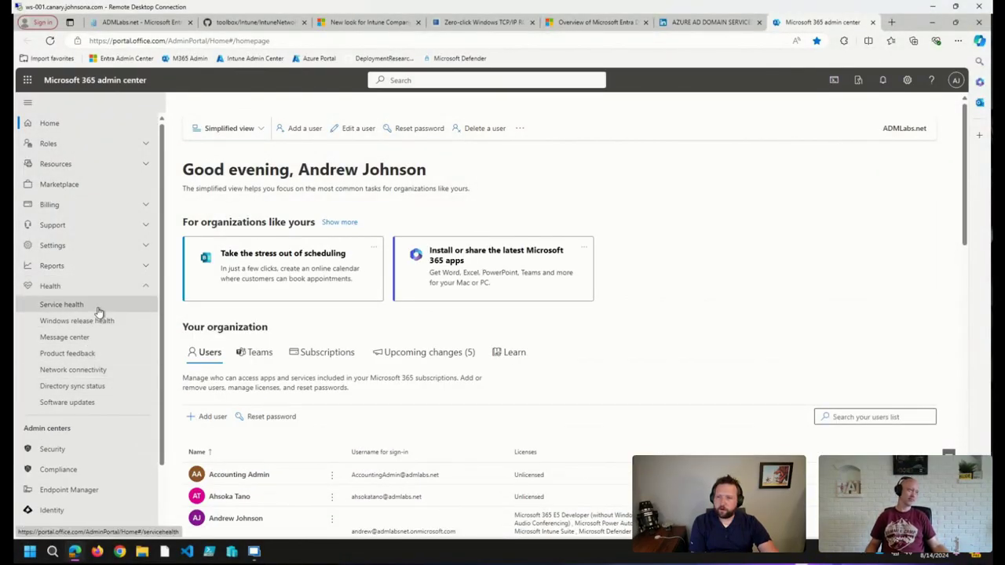
pyautogui.click(63, 403)
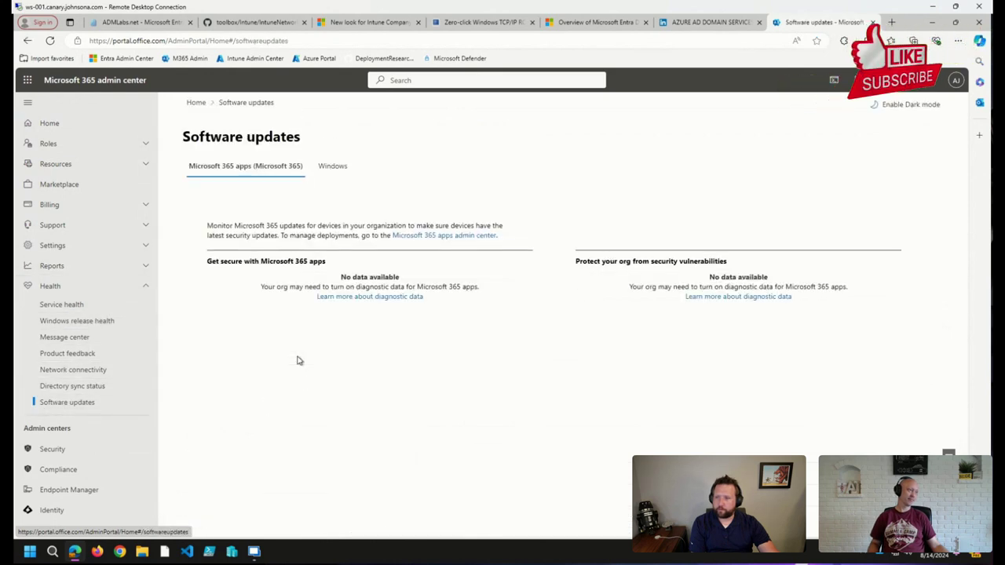
pyautogui.click(346, 163)
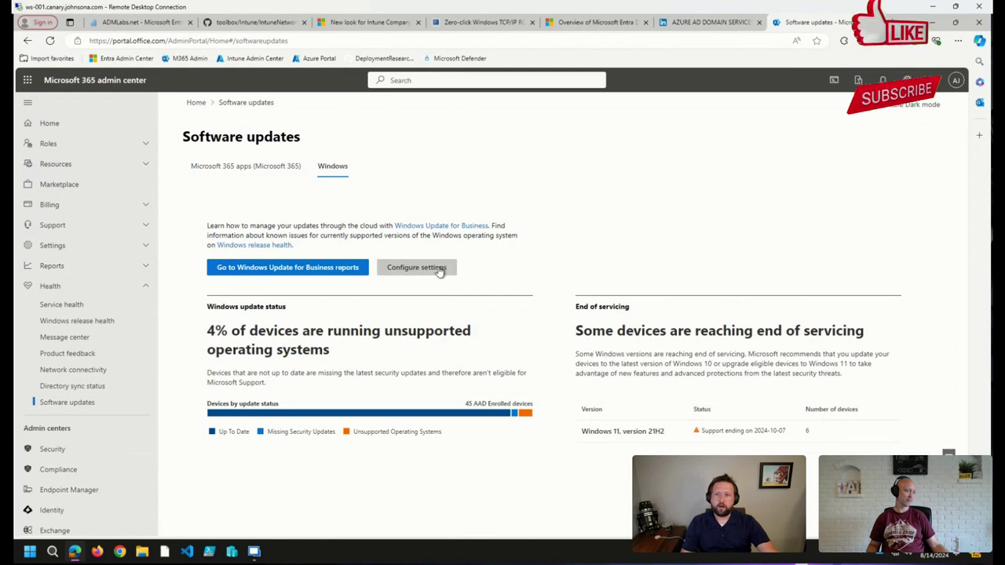
# Step: Open Windows Update for Business reports as the admin and scan the Overview: 46 devices, 4 alerts
pyautogui.click(353, 268)
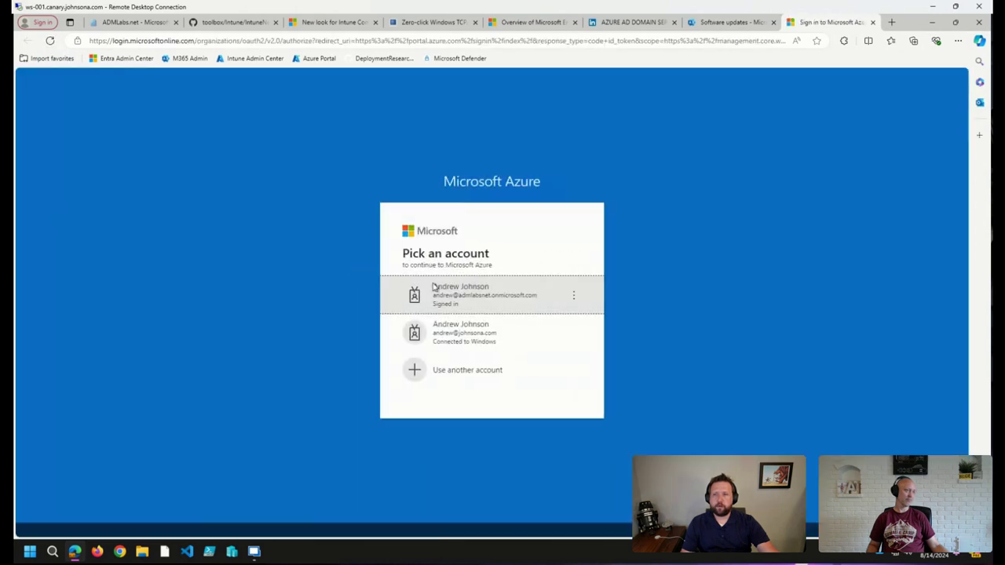
pyautogui.click(433, 289)
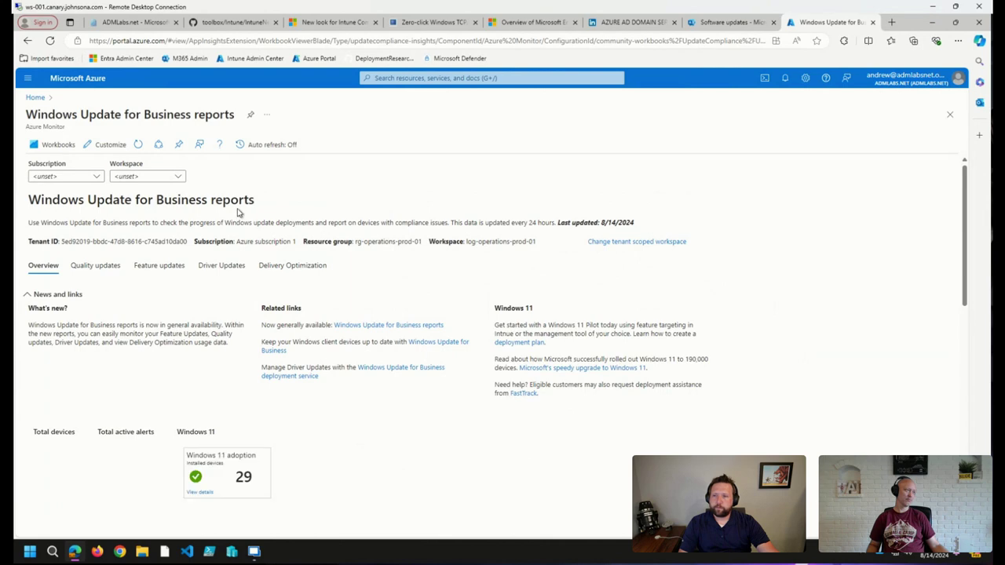
pyautogui.scroll(-3, 167, 313)
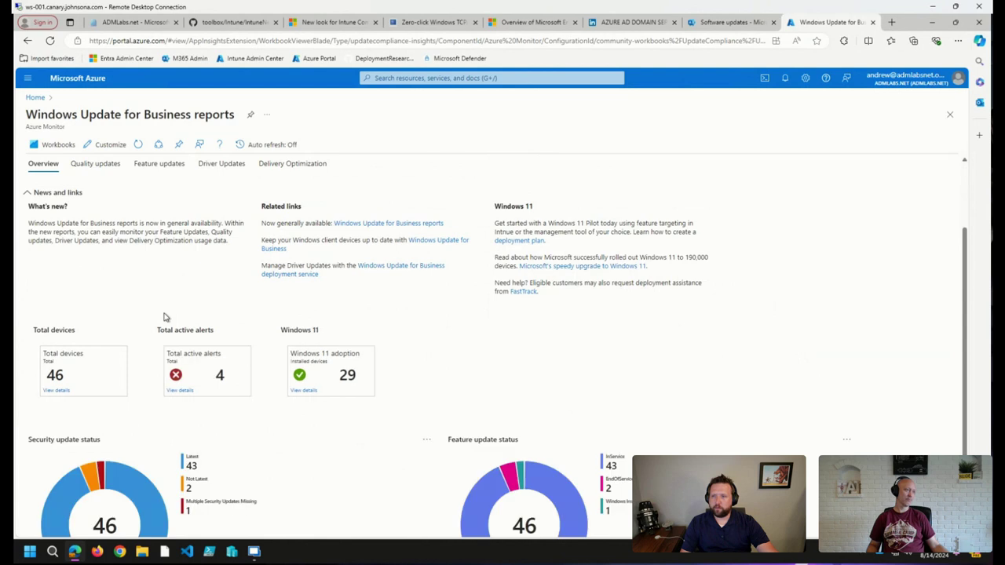
pyautogui.scroll(-2, 165, 317)
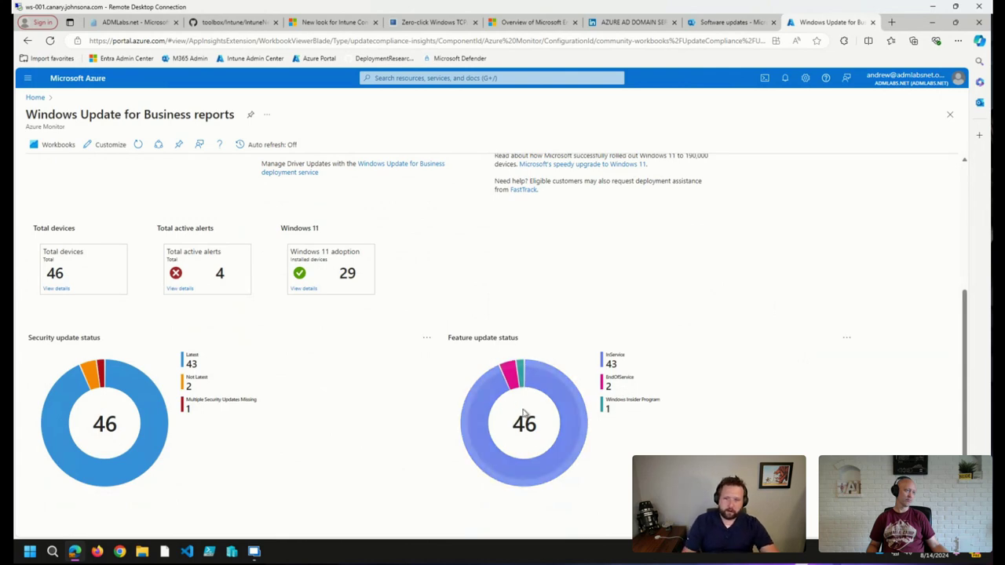
pyautogui.scroll(3, 315, 401)
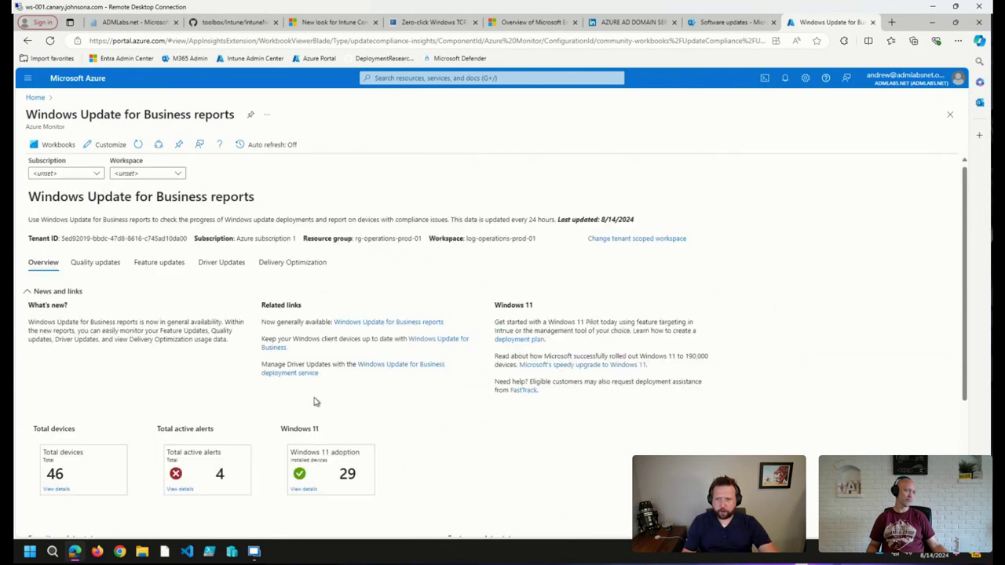
# Step: Review the Quality updates report, scrolling through its charts
pyautogui.click(115, 265)
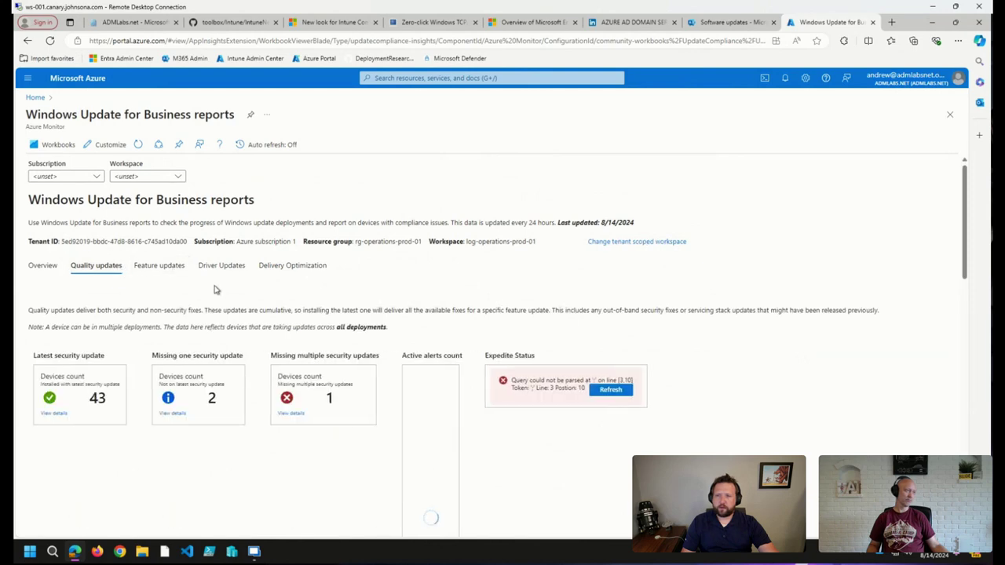
pyautogui.scroll(-1, 204, 287)
pyautogui.scroll(-5, 259, 296)
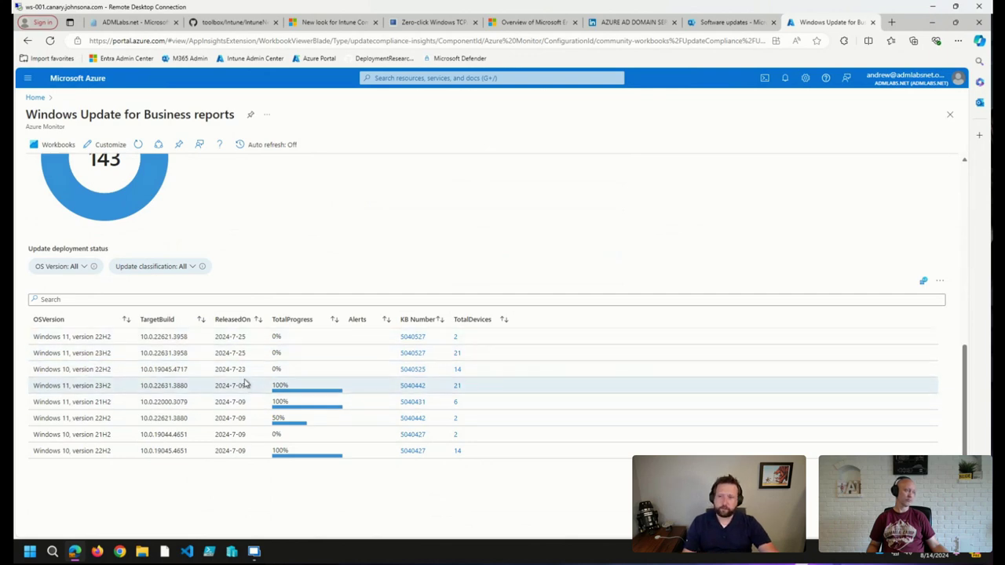
pyautogui.scroll(4, 264, 361)
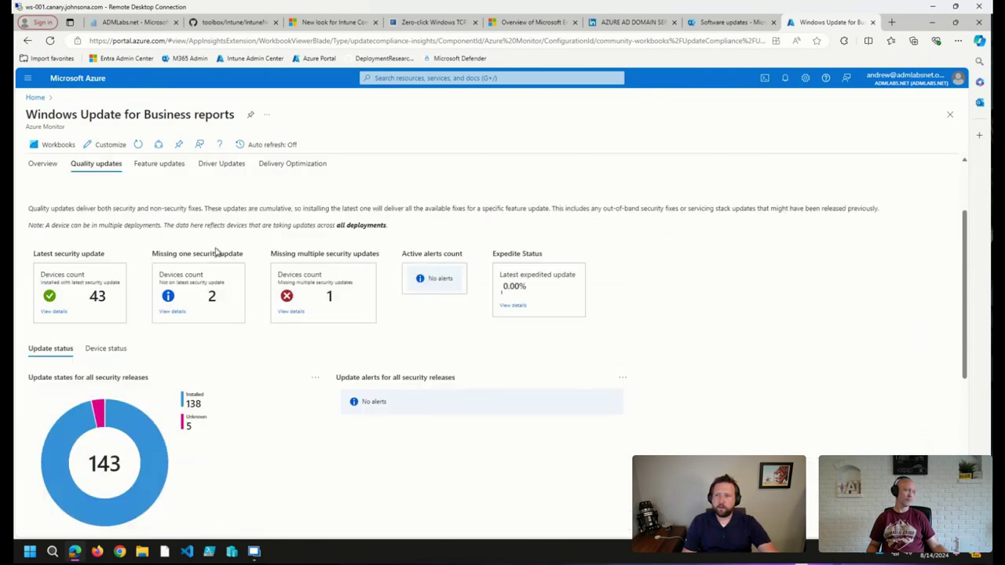
# Step: Check the Feature updates report, then the Driver Updates report with 7 approved updates
pyautogui.click(160, 164)
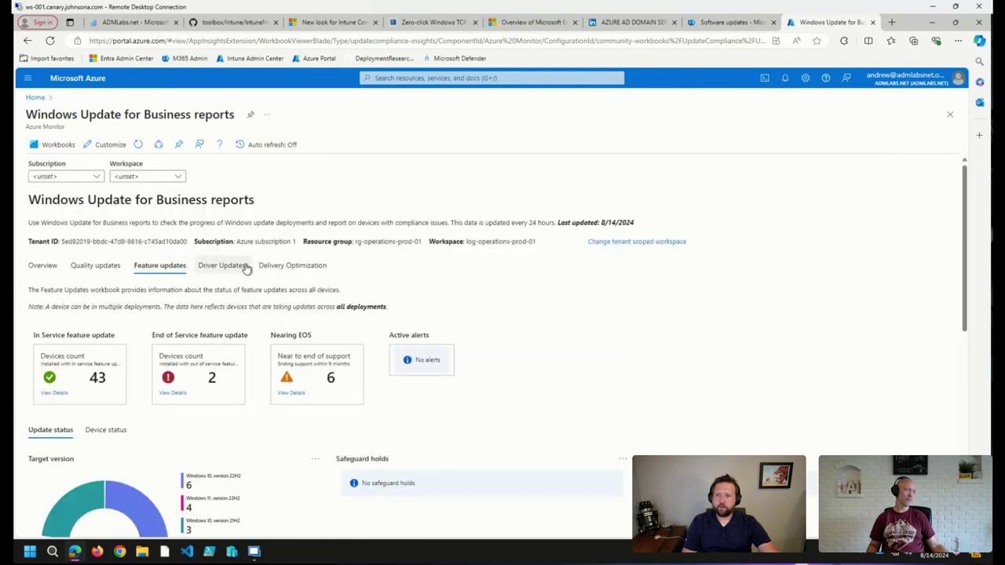
pyautogui.scroll(-1, 245, 267)
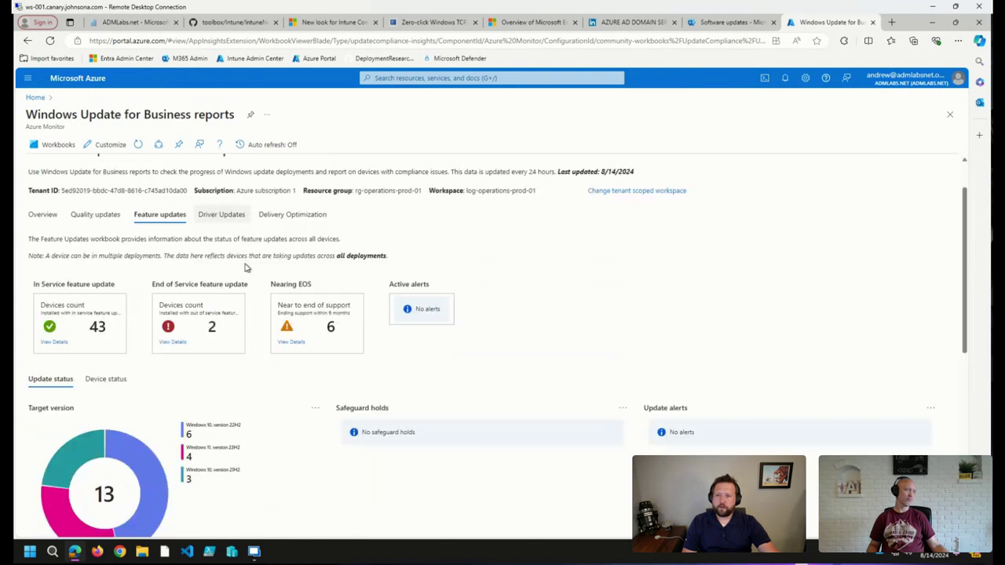
pyautogui.click(221, 223)
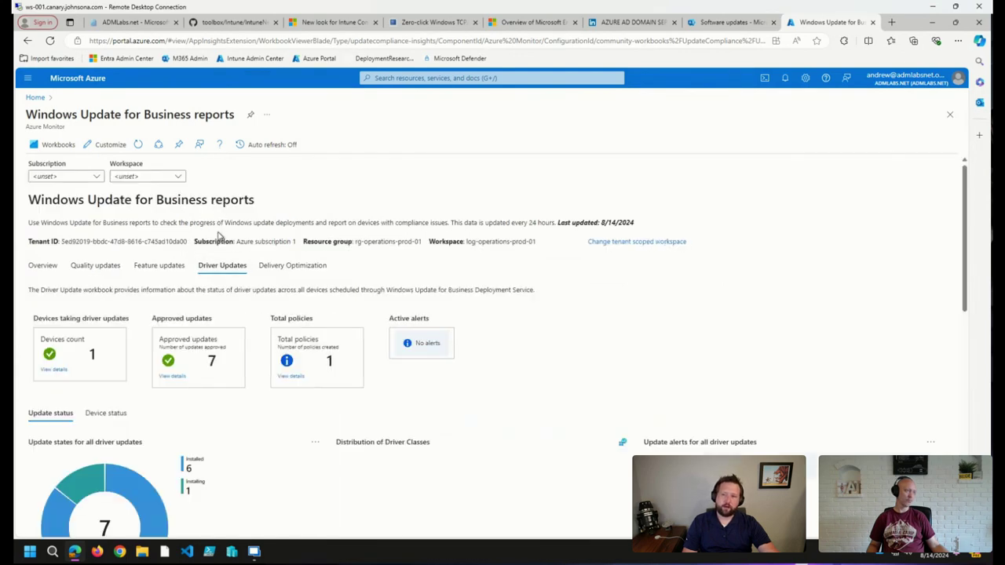
pyautogui.scroll(-1, 220, 234)
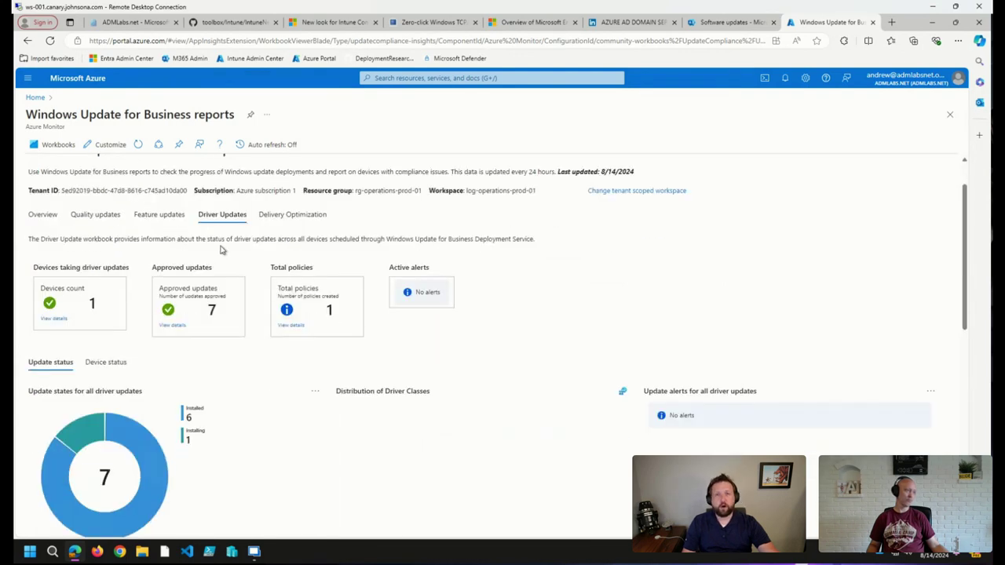
pyautogui.scroll(-2, 223, 249)
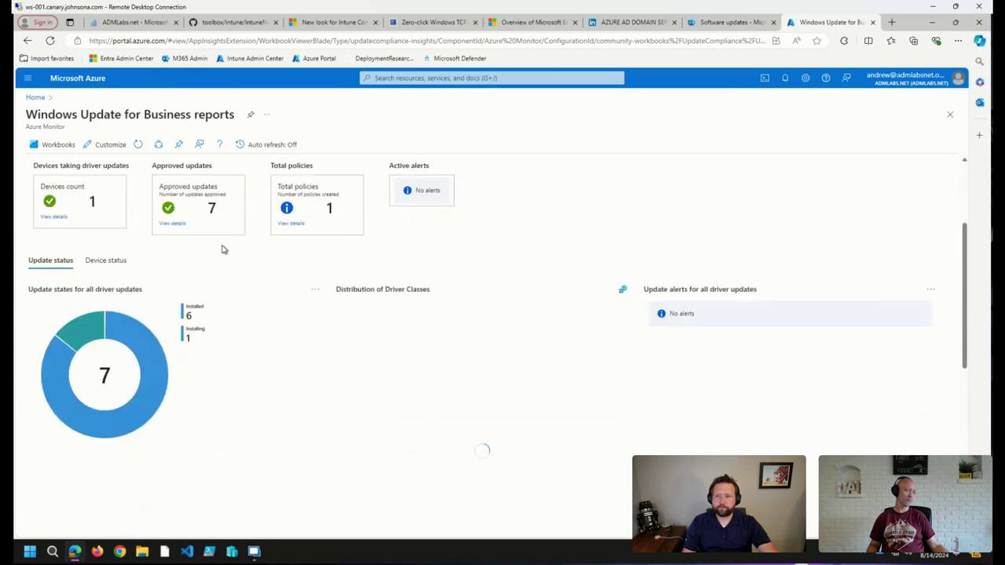
pyautogui.scroll(2, 223, 249)
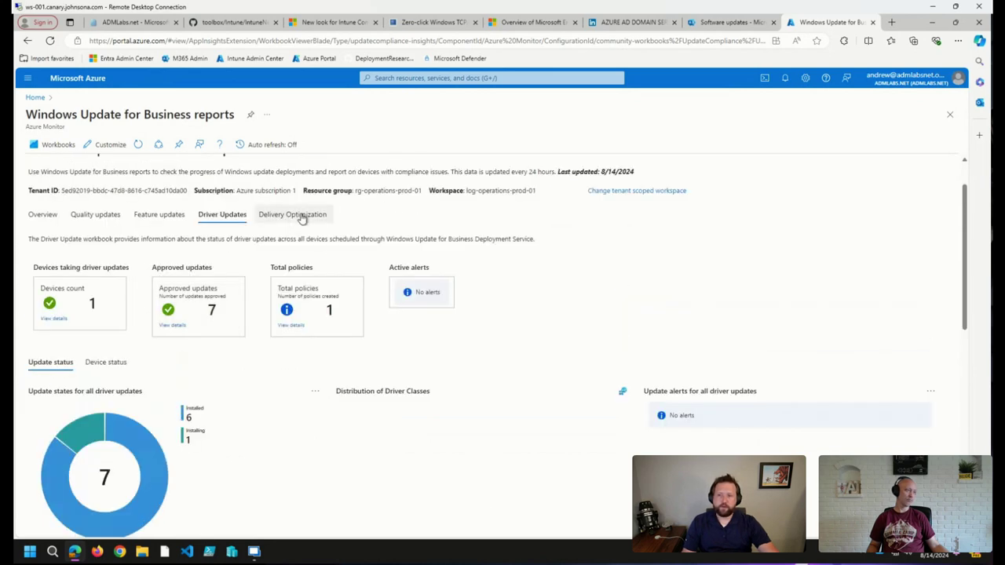
# Step: Review the Delivery Optimization report in the workbook
pyautogui.click(303, 216)
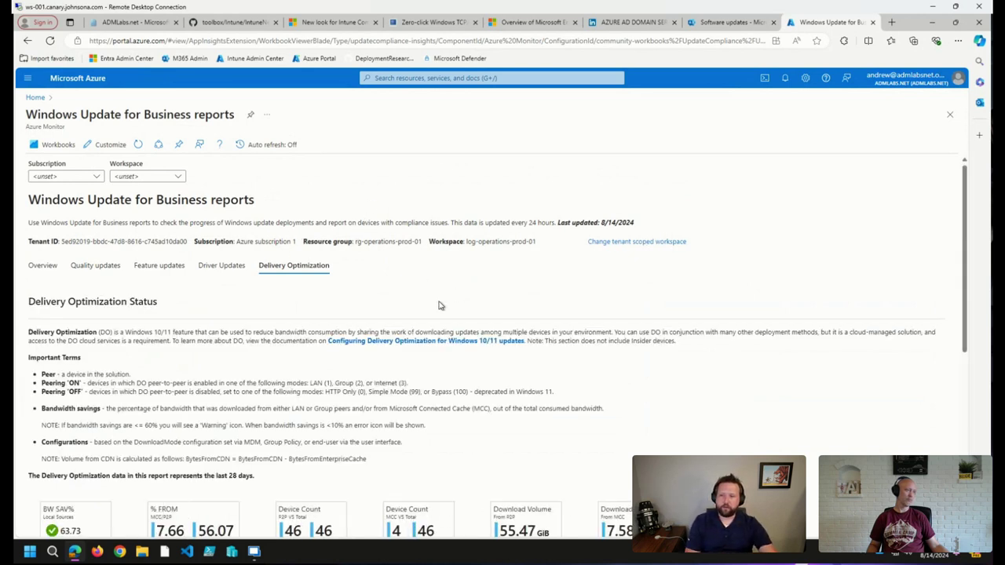
pyautogui.scroll(-5, 493, 434)
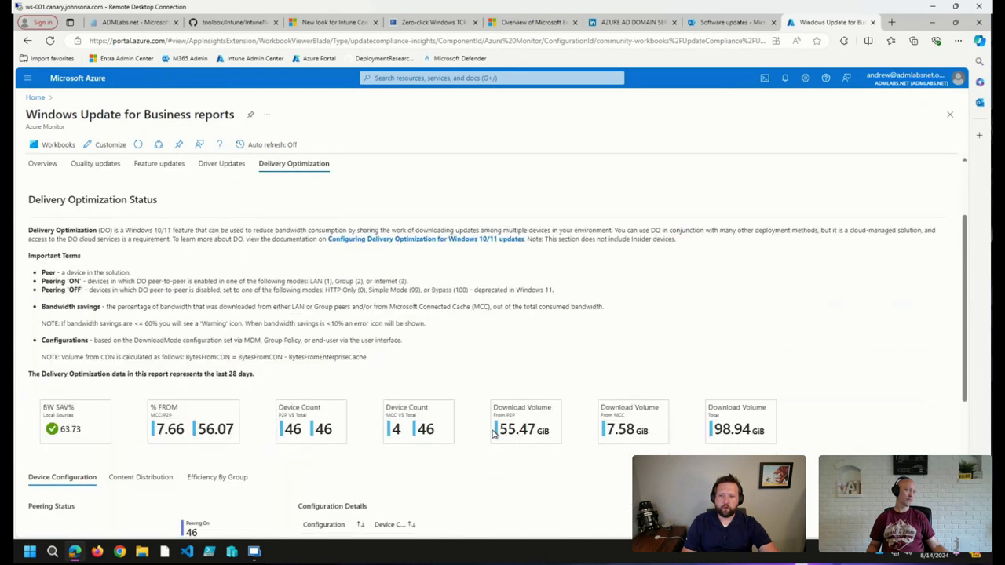
pyautogui.scroll(3, 487, 437)
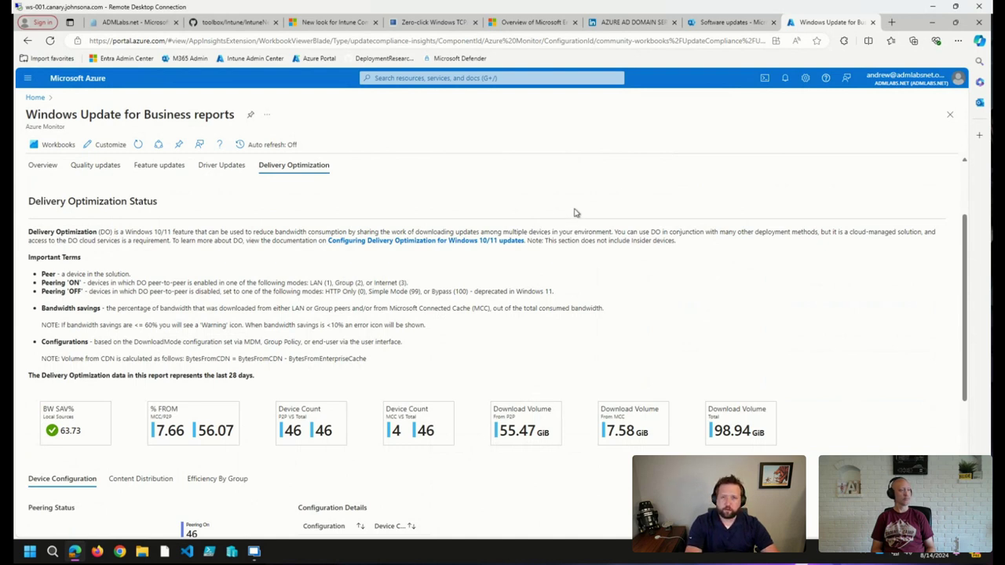
# Step: Load the Tech Community article 'Mastering Configuration Manager Patch Compliance Reporting' in a new tab
pyautogui.hotkey('ctrl', 't')
pyautogui.write('https://techcommunity.microsoft.com/t5/core-infrastructure-and-security/mastering-configuration-manager-patch-compliance-reporting/ba-p/1415088')
pyautogui.press('Return')
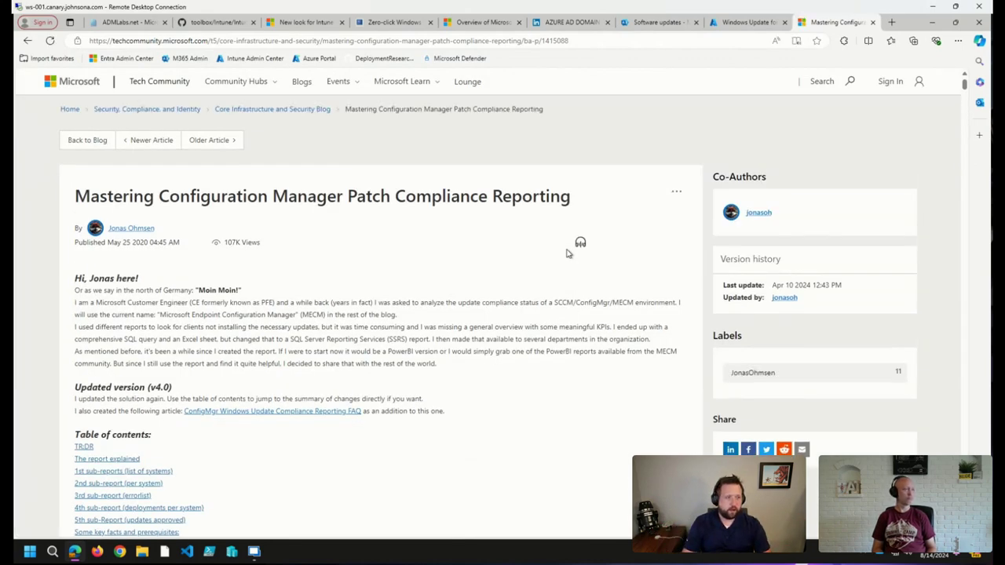
# Step: Scroll down the patch compliance reporting article to its v4.0 update note and table of contents
pyautogui.scroll(-1, 550, 272)
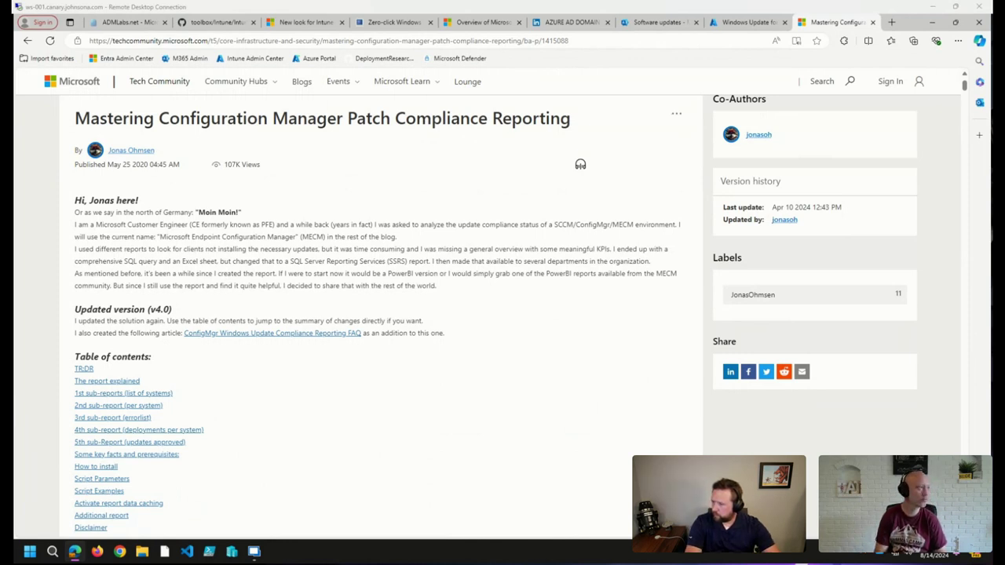
# Step: Load Patch My PC's Free SSRS Software Update Dashboard for Microsoft SCCM page in a new tab
pyautogui.hotkey('ctrl', 't')
pyautogui.write('https://patchmypc.com/free-software-update-compliance-dashboard-reports-for-microsoft-sccm')
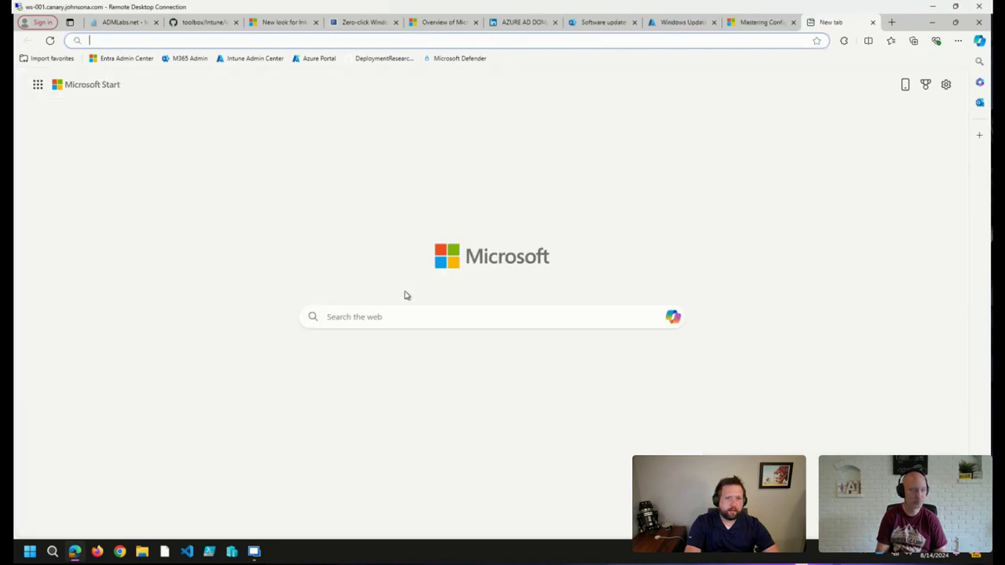
pyautogui.press('Return')
# Step: Scroll through the dashboard's installer steps and report charts, then return toward the top
pyautogui.scroll(-1, 440, 260)
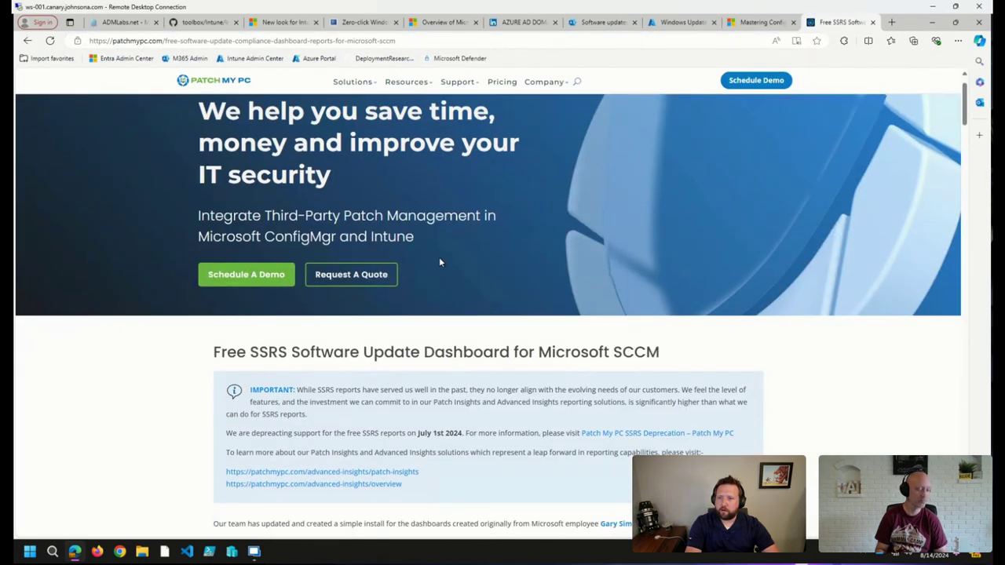
pyautogui.scroll(-2, 417, 316)
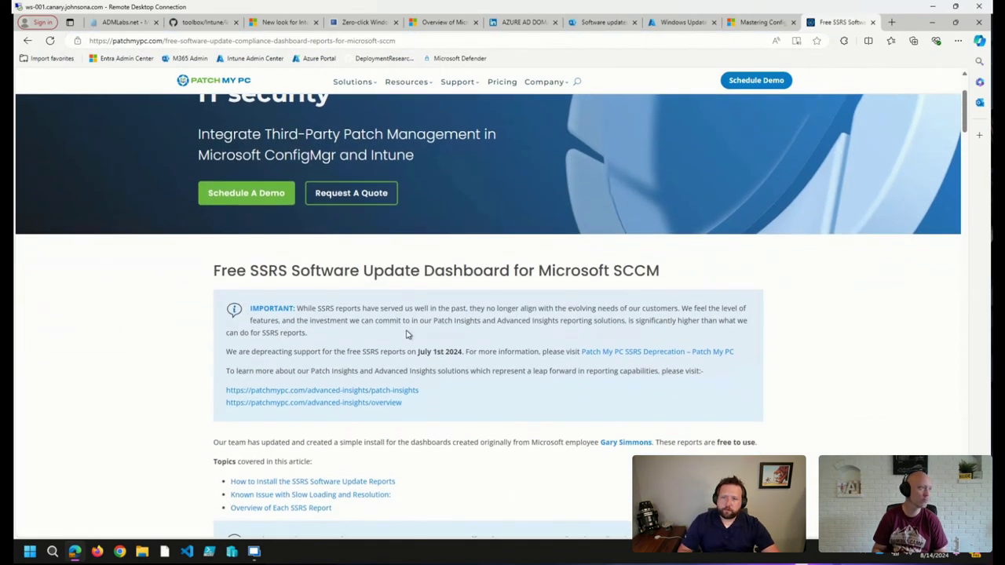
pyautogui.scroll(-10, 434, 237)
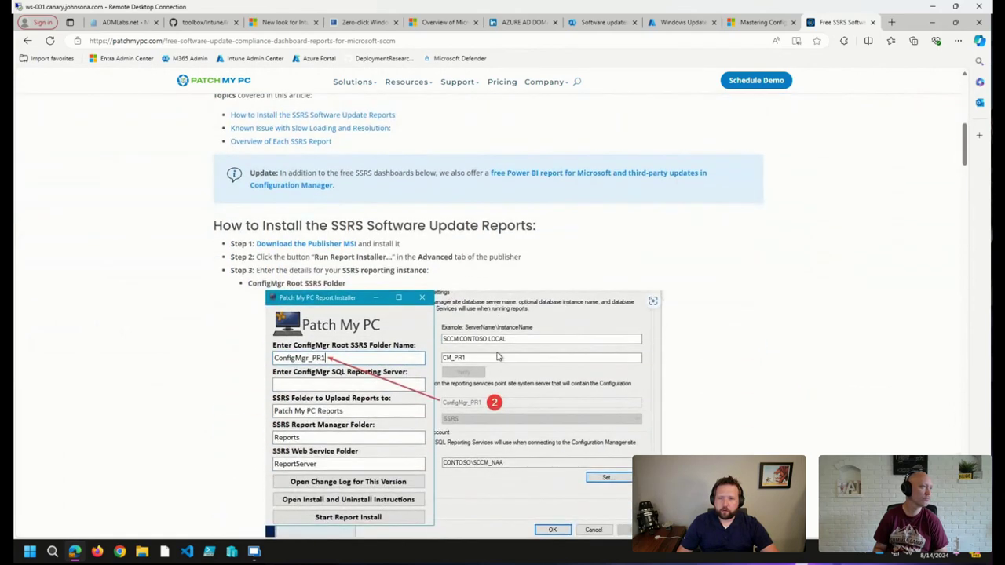
pyautogui.scroll(-10, 495, 358)
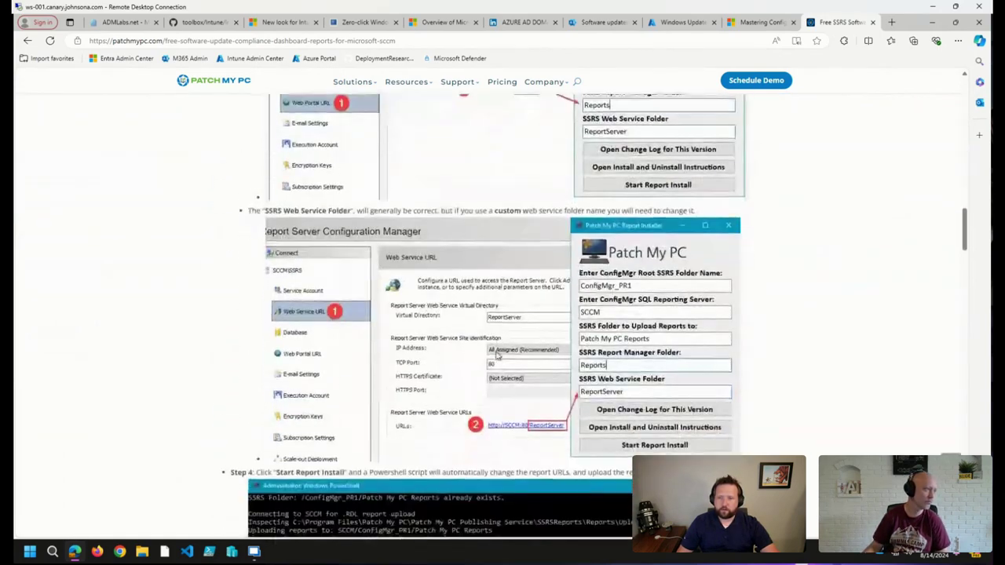
pyautogui.scroll(-10, 495, 358)
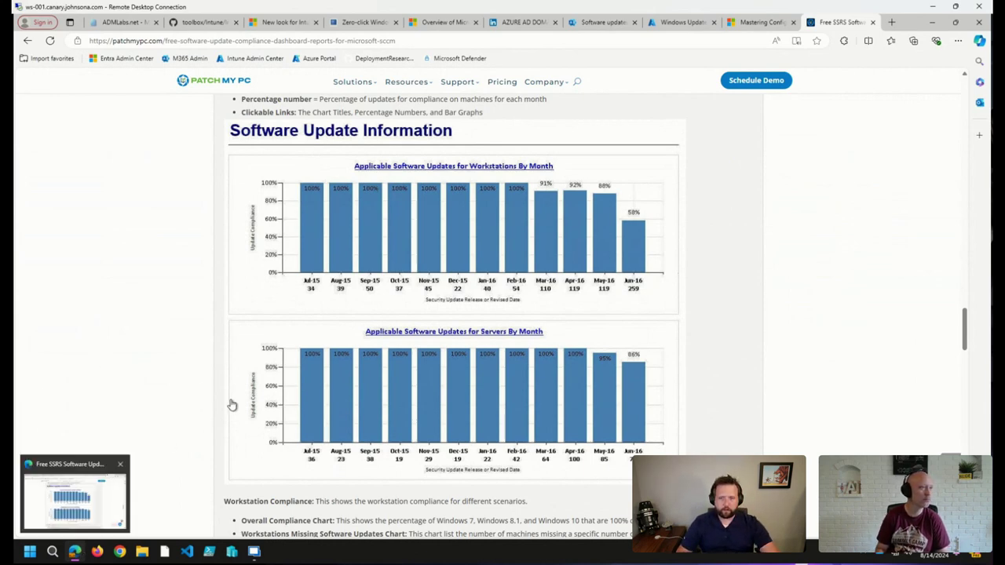
pyautogui.scroll(-5, 180, 317)
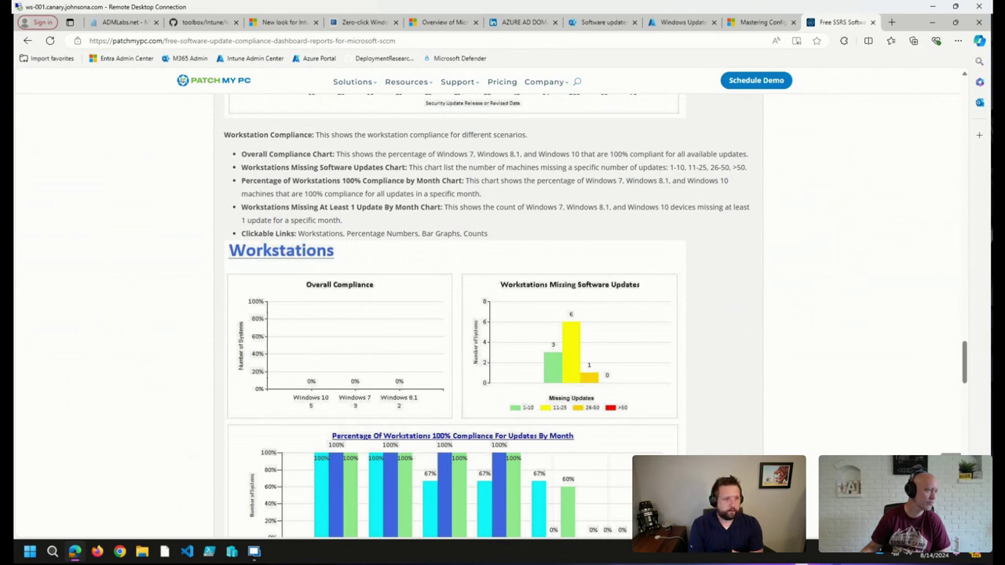
pyautogui.scroll(20, 722, 384)
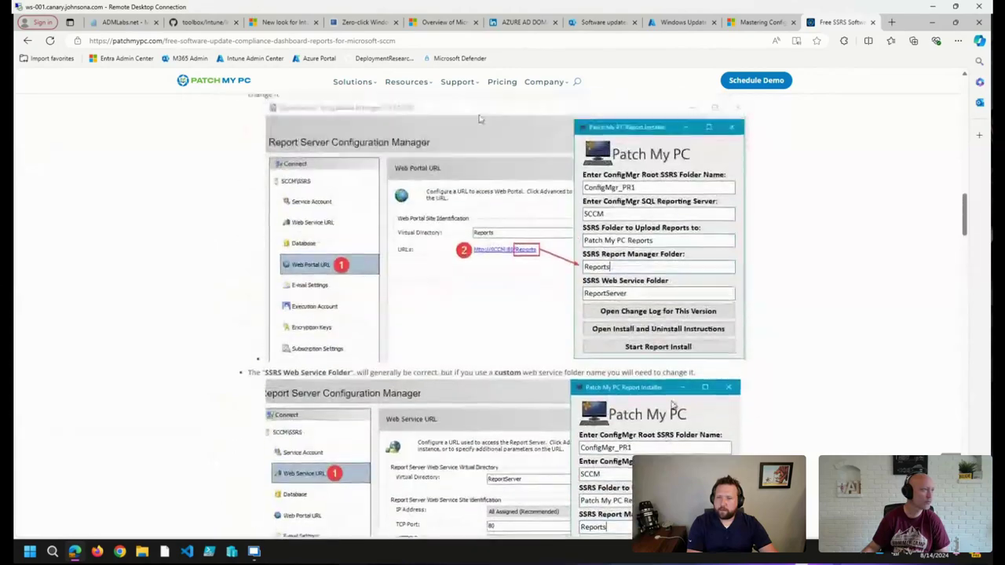
pyautogui.scroll(10, 652, 389)
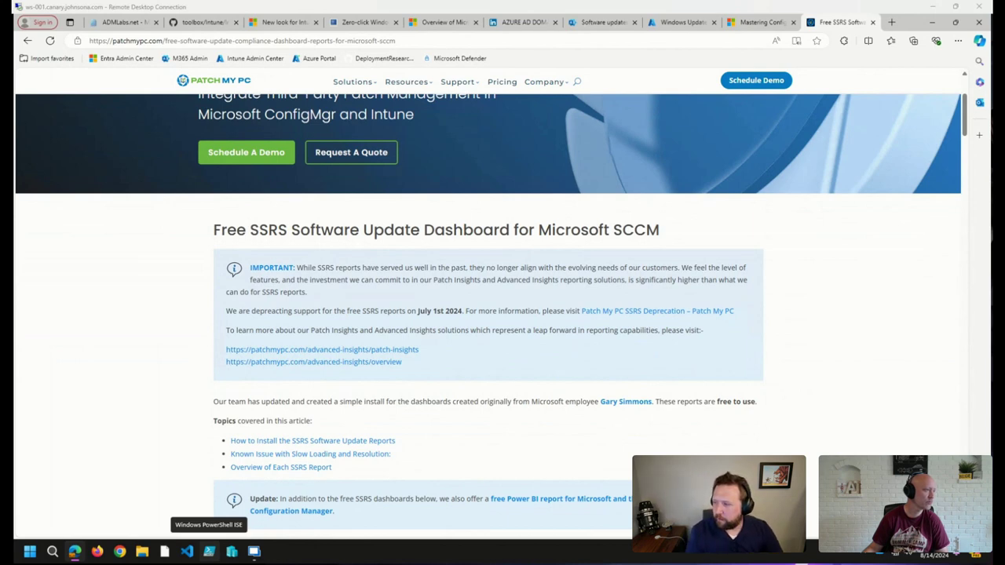
# Step: Load Patch My PC's free Power BI report page for Configuration Manager updates in a new tab
pyautogui.hotkey('ctrl', 't')
pyautogui.write('https://patchmypc.com/free-power-bi-report-for-microsoft-and-third-party-updates-in-configuration-manager')
pyautogui.press('Return')
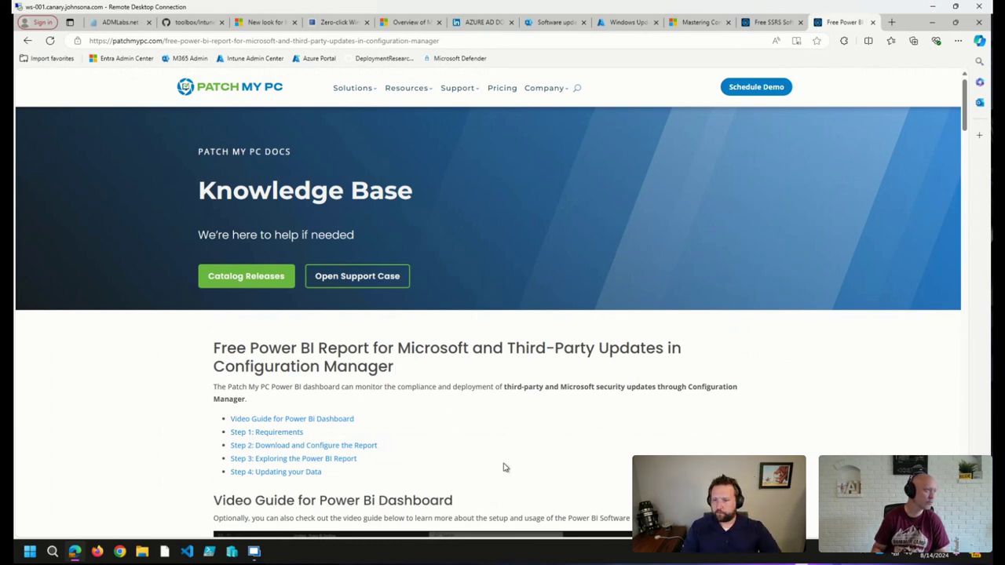
# Step: Scroll through the Power BI report page's Requirements and Download sections
pyautogui.scroll(-3, 453, 487)
pyautogui.scroll(-8, 779, 472)
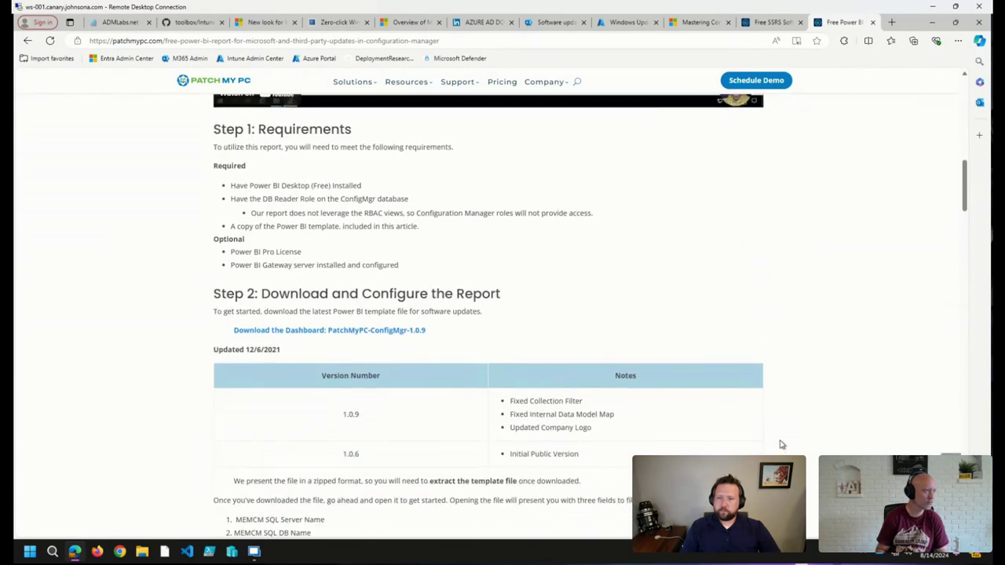
pyautogui.scroll(-3, 778, 440)
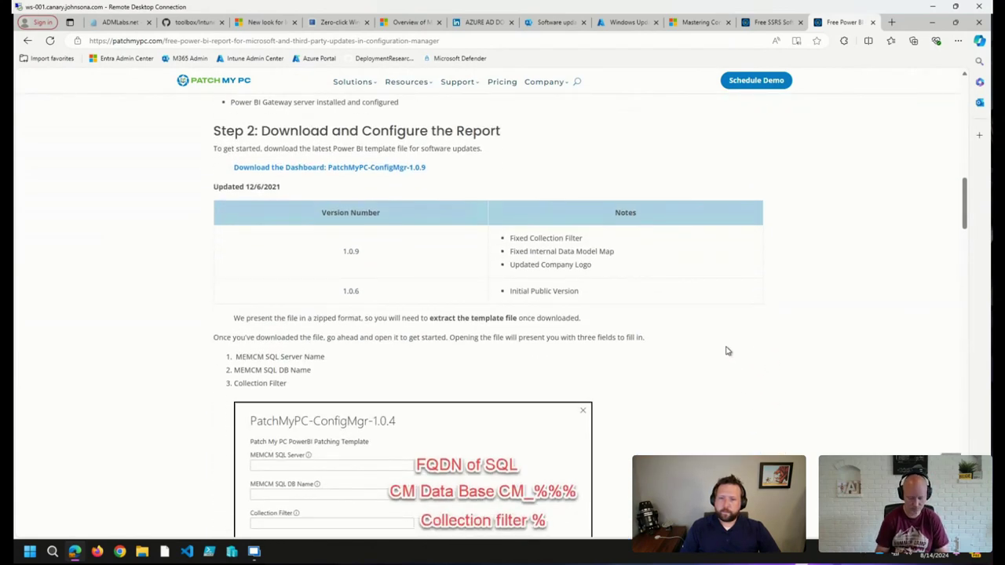
pyautogui.scroll(-1, 716, 346)
pyautogui.scroll(-1, 716, 345)
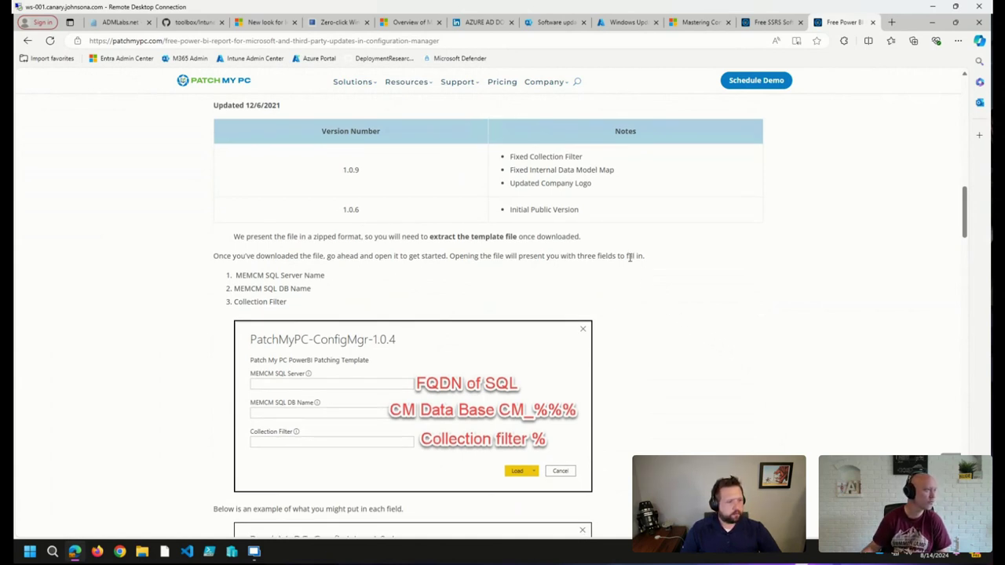
pyautogui.scroll(5, 630, 259)
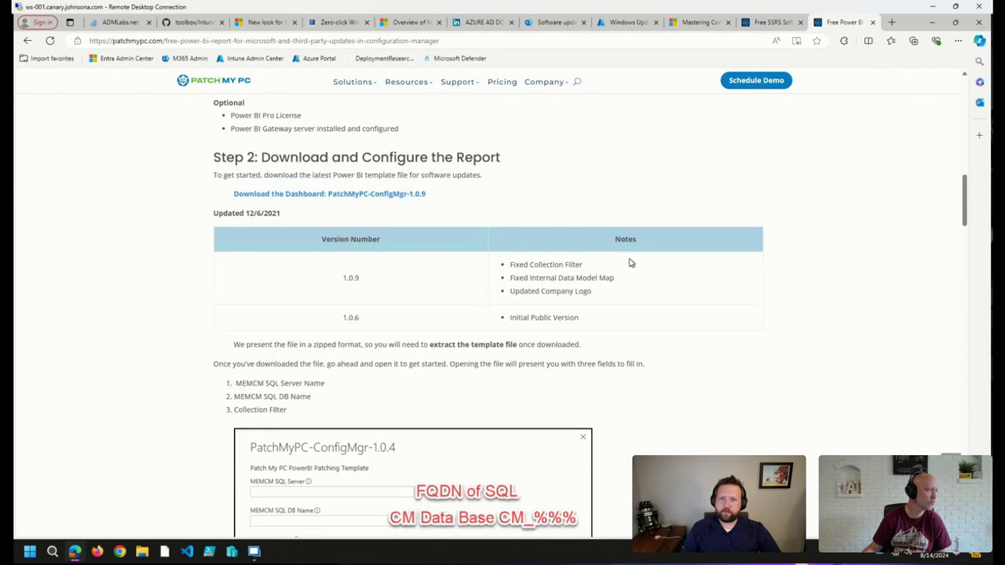
pyautogui.scroll(2, 630, 262)
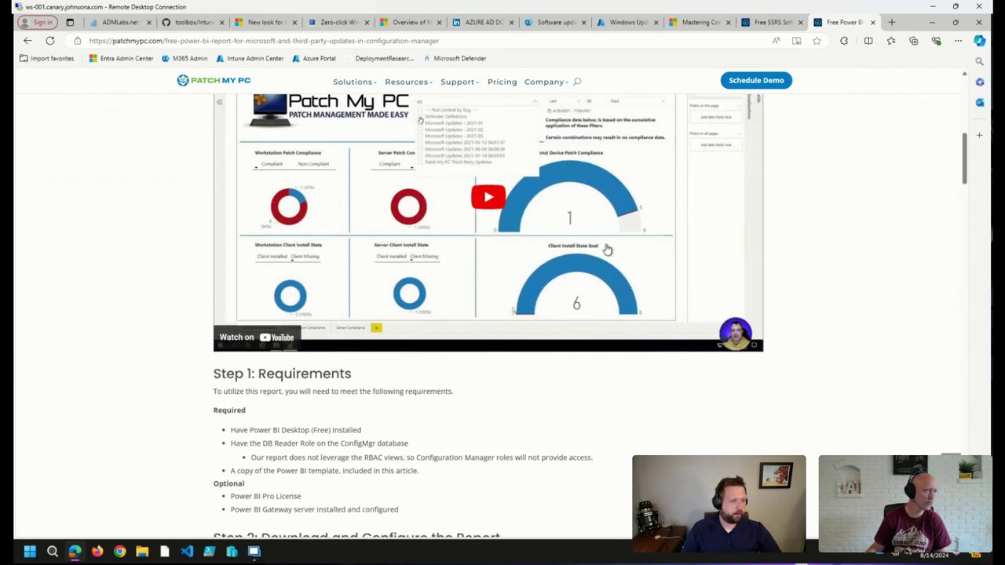